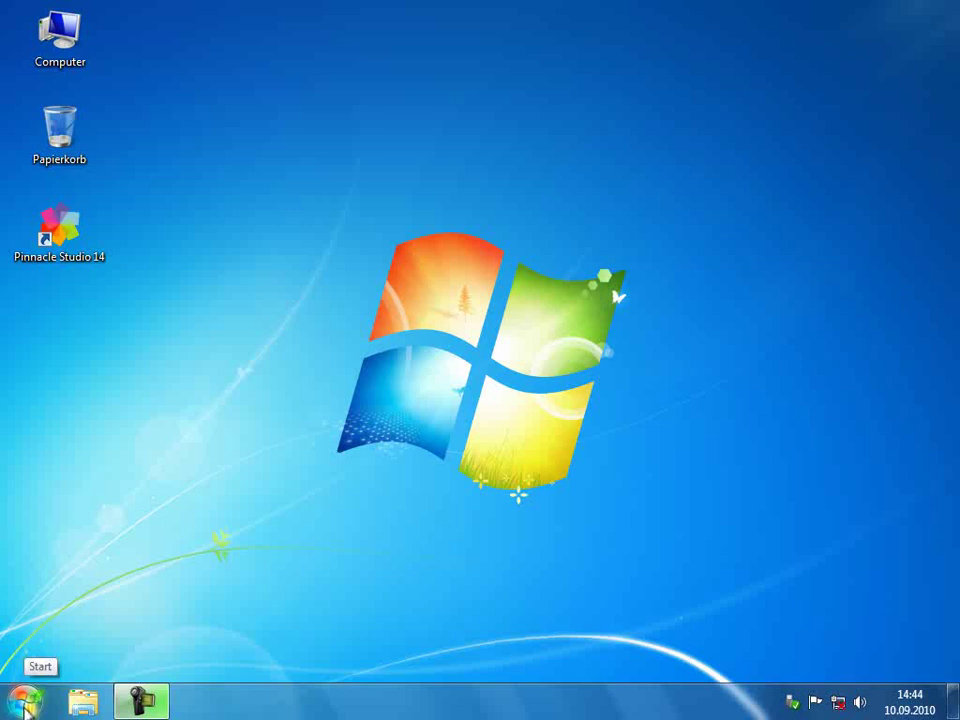
Start Windows Media Player from the installed programs
click(25, 704)
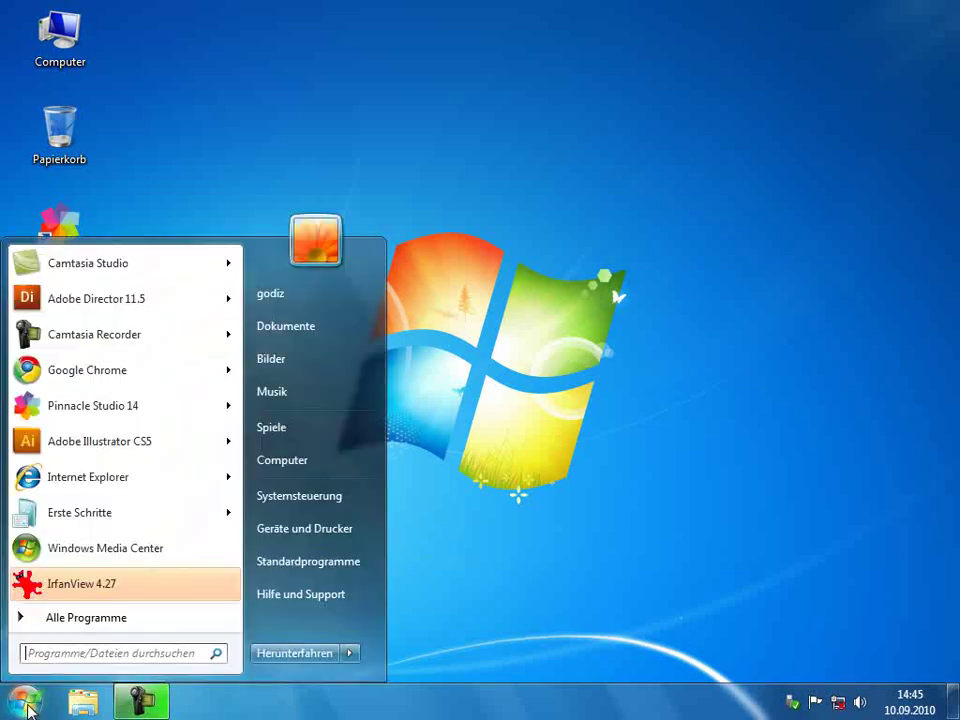
click(45, 618)
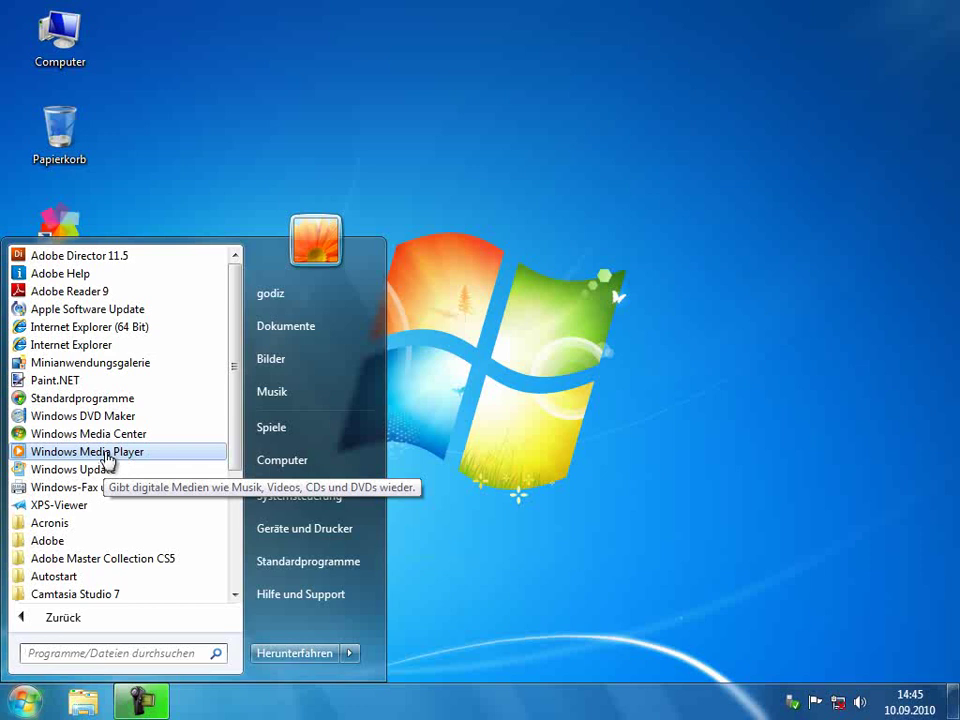
click(105, 455)
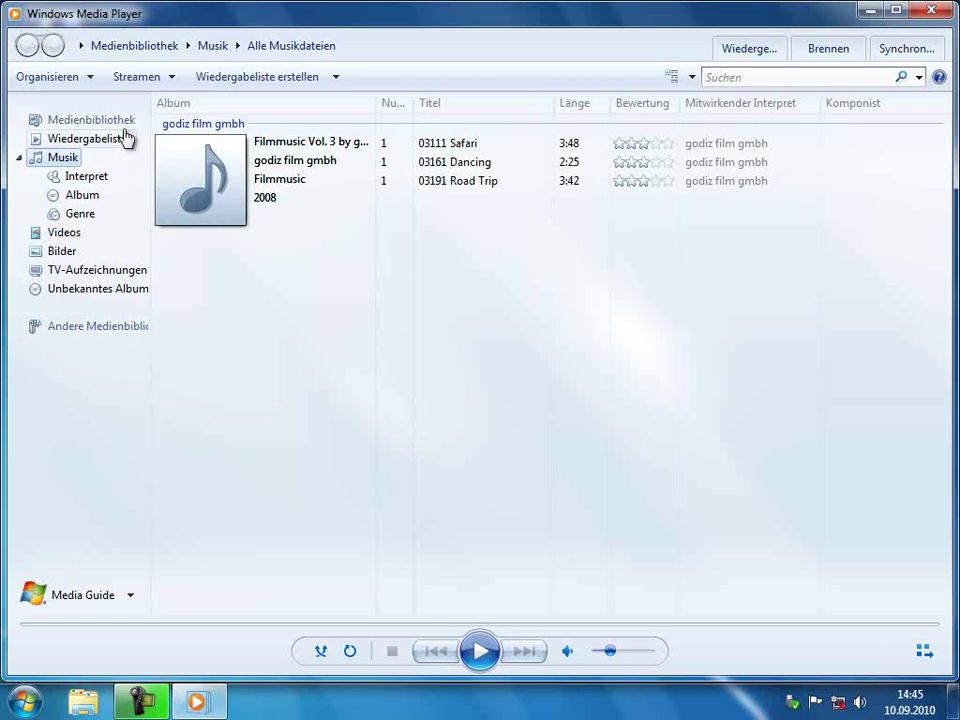
Set the format for music copied from CDs to MP3 in the player's options and apply it
click(50, 77)
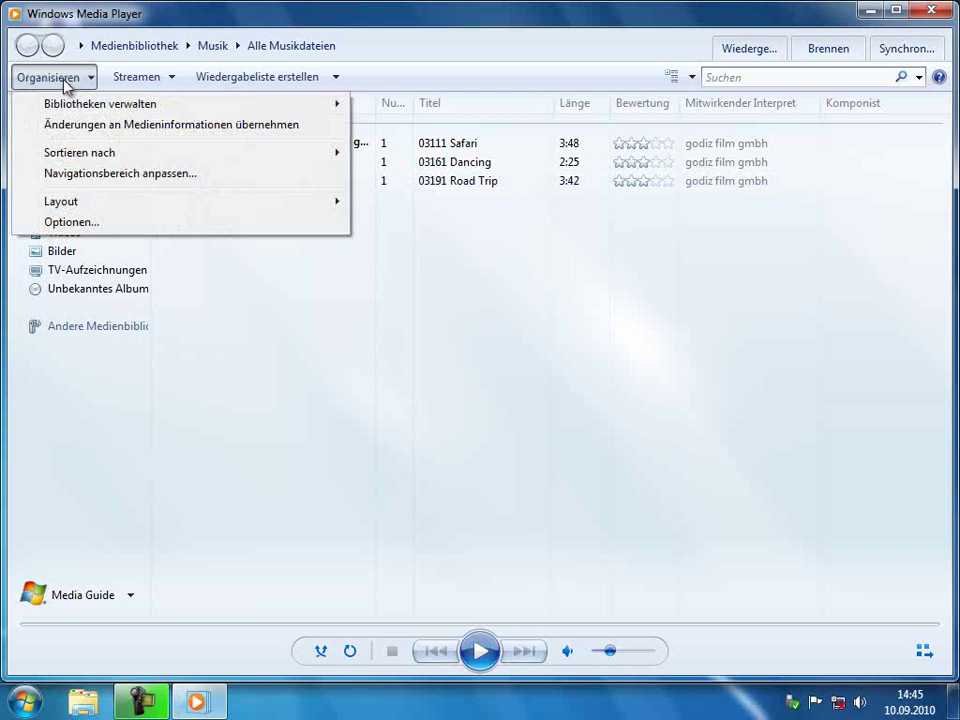
click(72, 222)
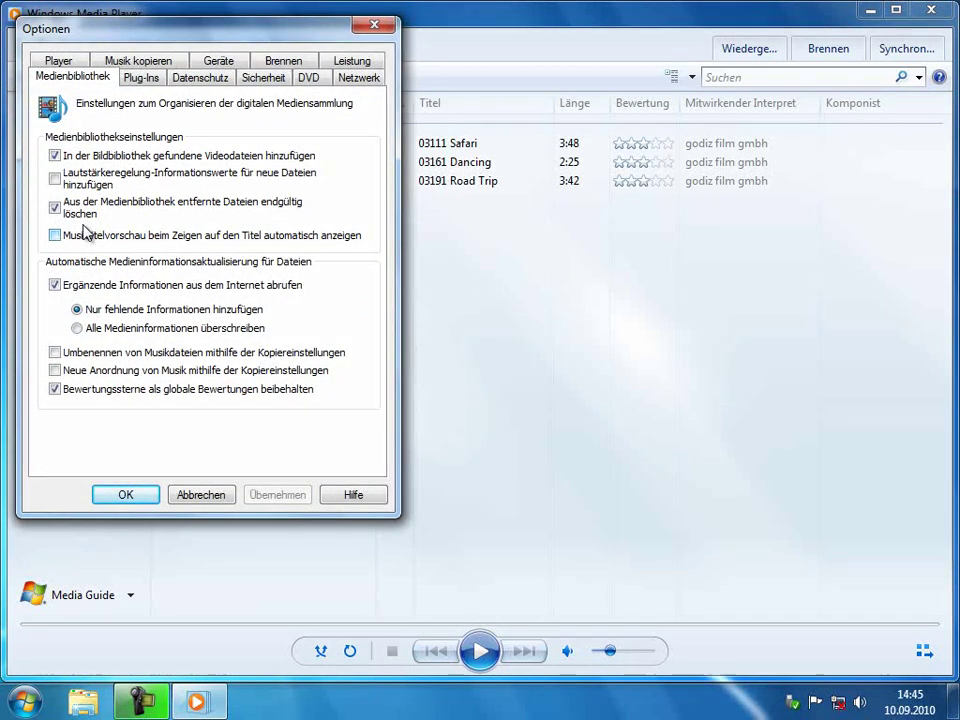
click(145, 66)
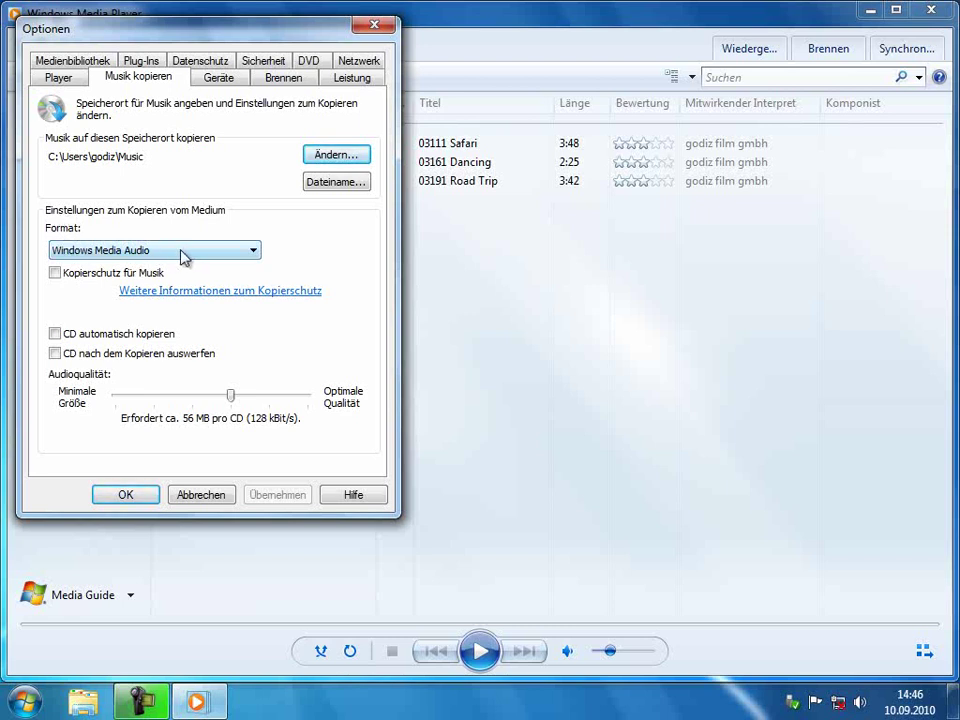
click(260, 256)
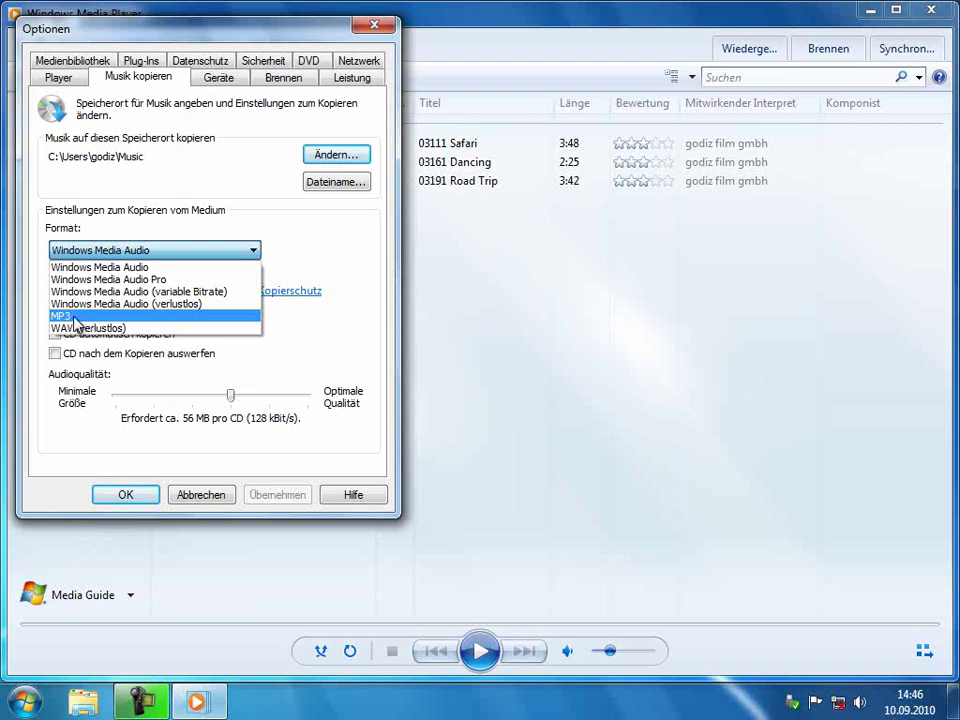
click(74, 317)
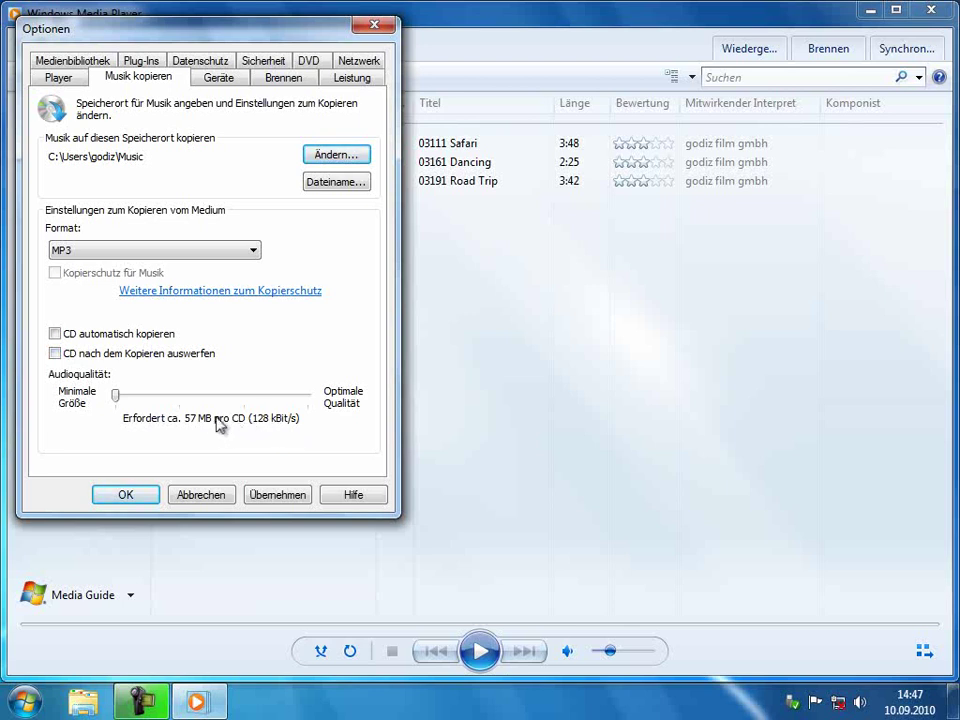
click(125, 496)
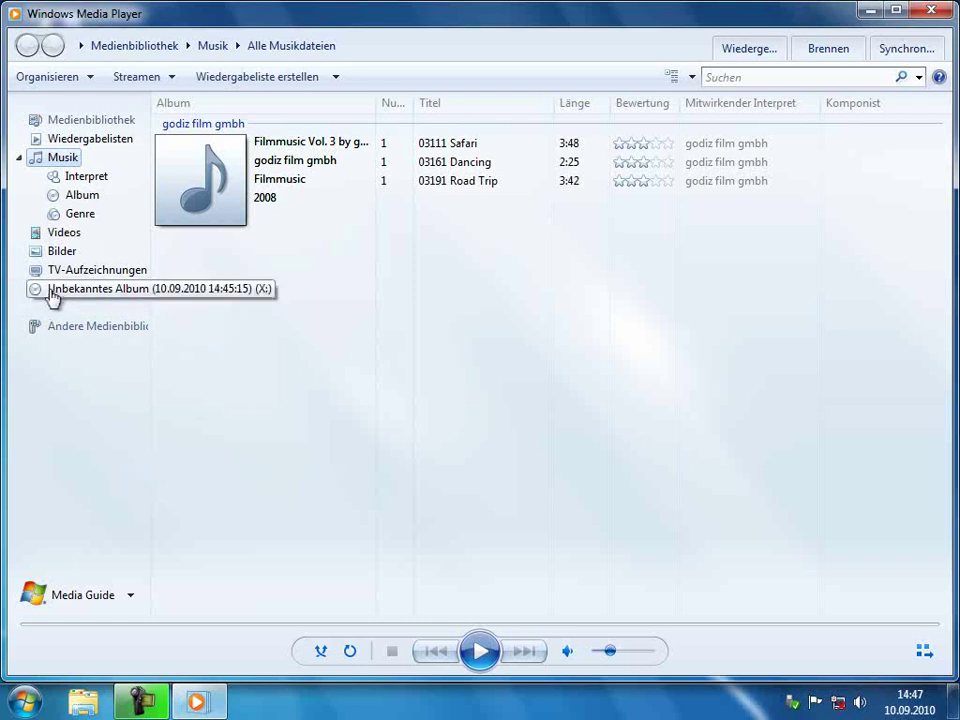
Show the inserted audio CD's track list and mark only Titelnummer 1 and Titelnummer 2 for copying
click(111, 299)
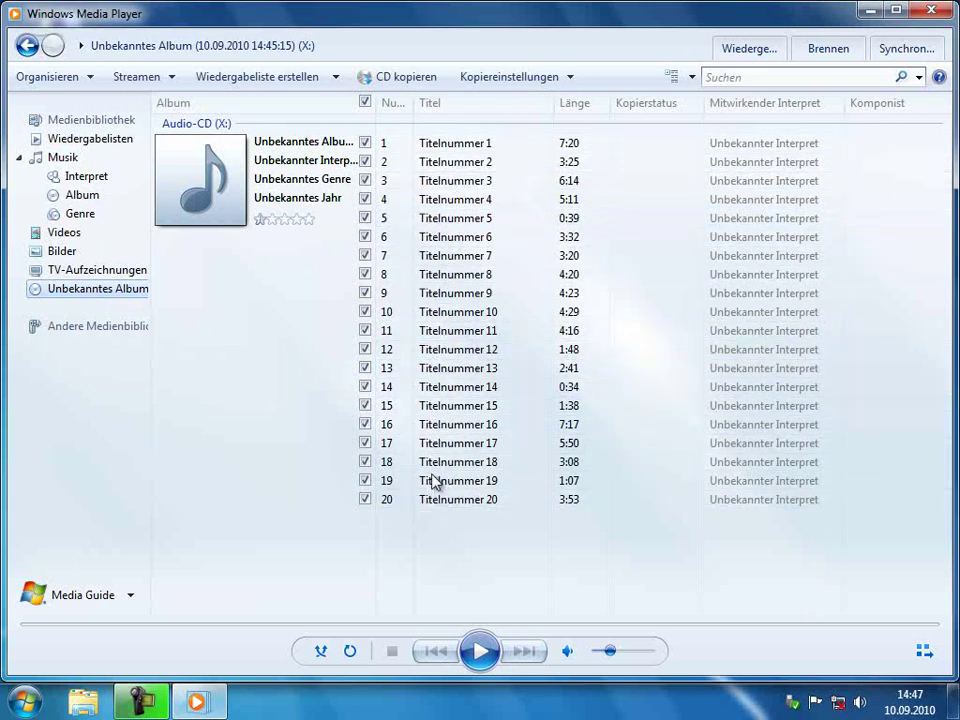
click(366, 102)
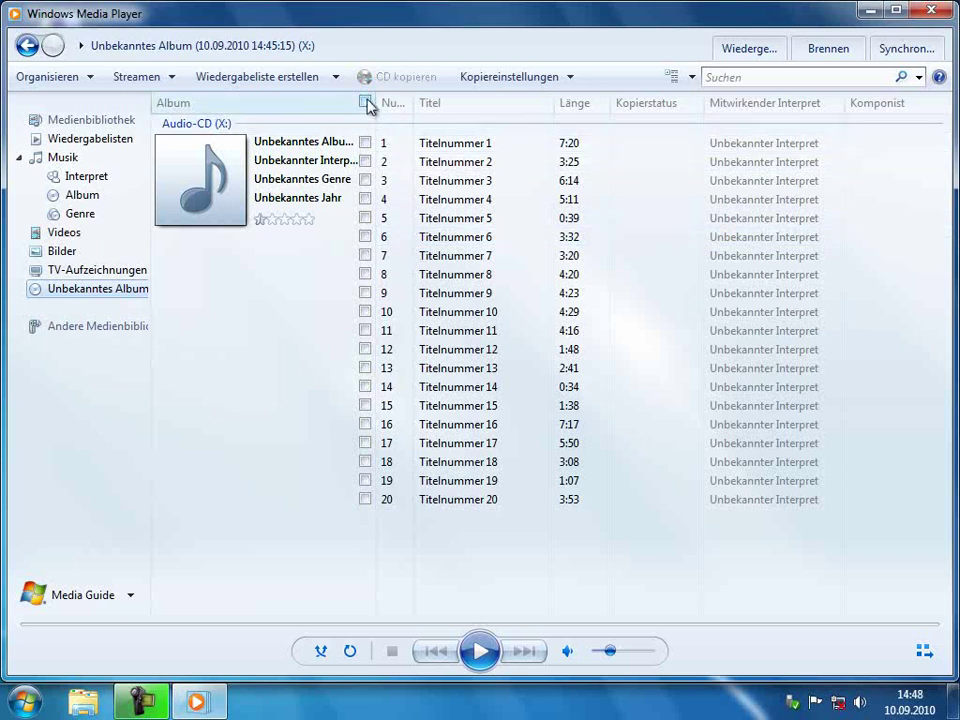
click(366, 102)
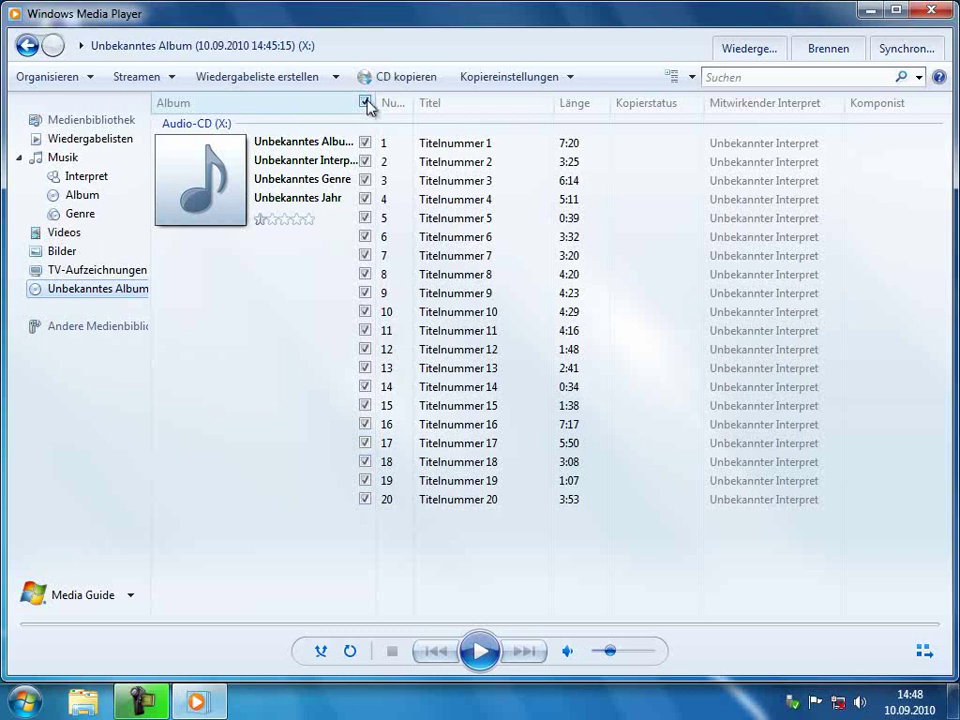
click(366, 102)
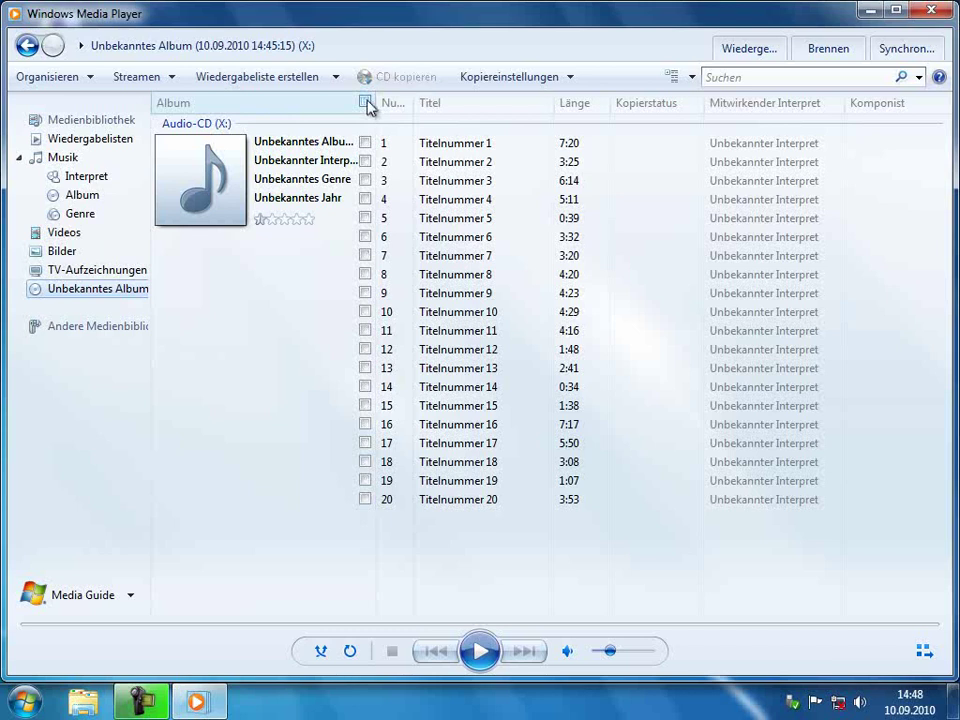
click(365, 143)
click(365, 161)
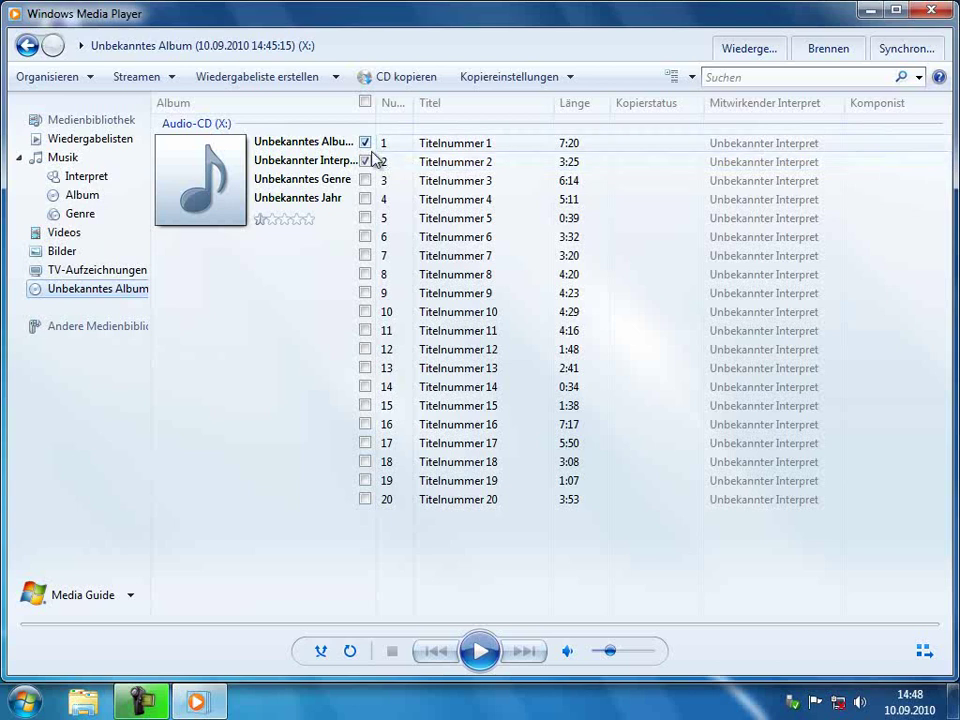
Play Titelnummer 2 from the CD briefly as a preview and pause it
click(420, 168)
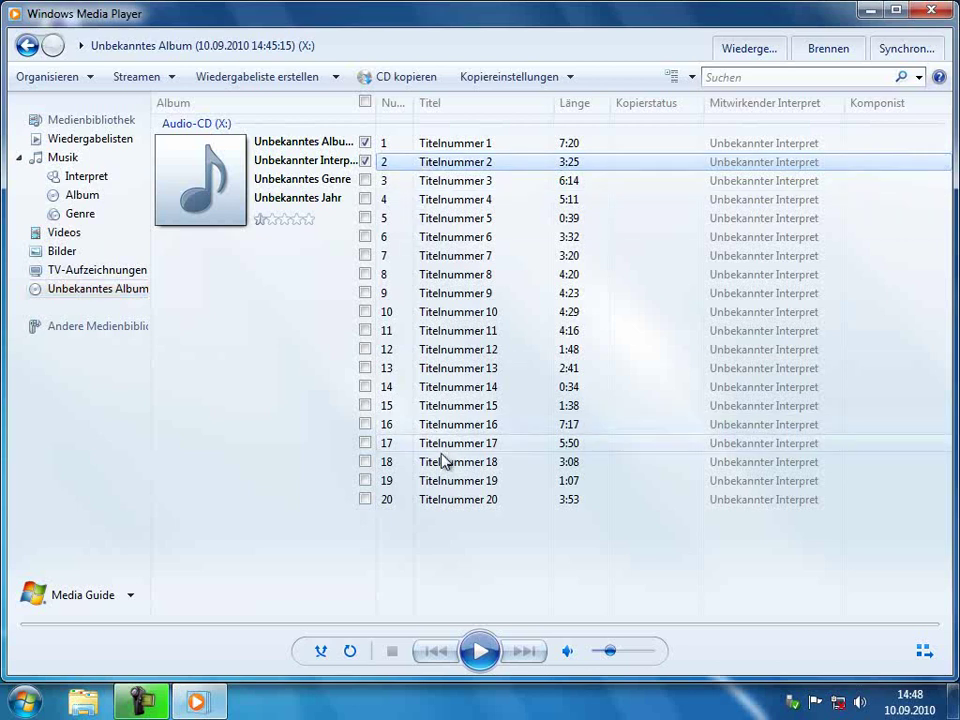
click(480, 650)
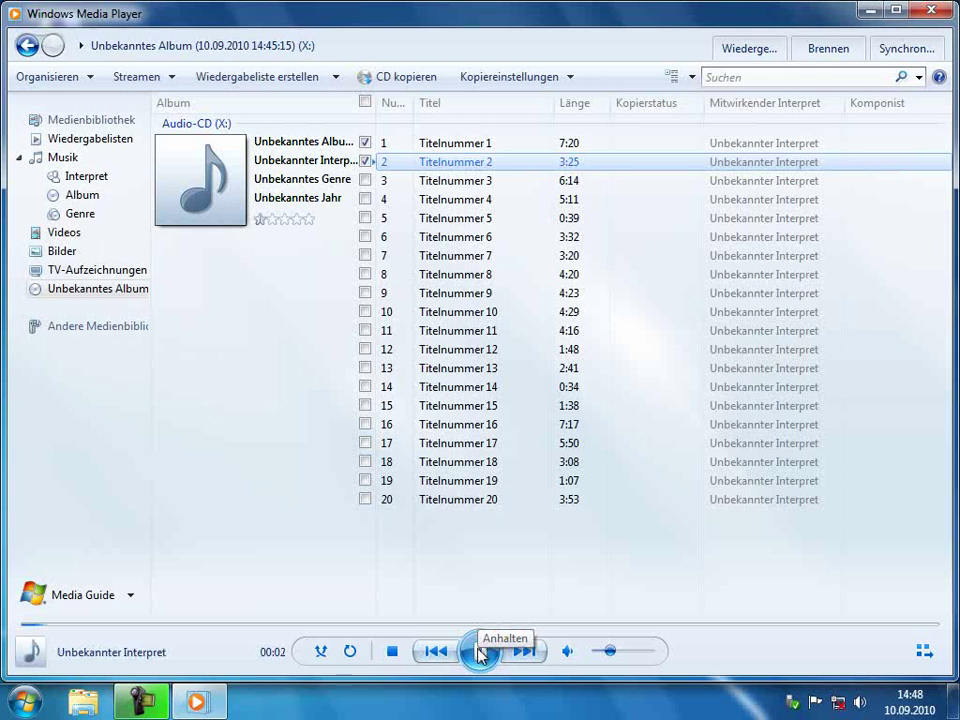
click(480, 652)
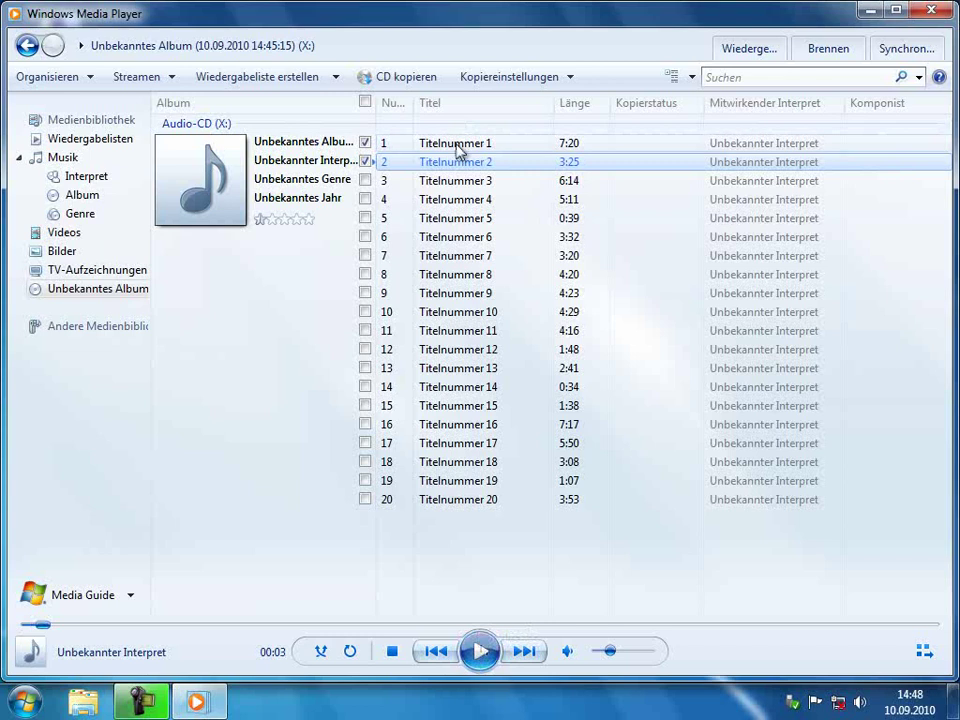
Copy the marked CD tracks without copy protection, accepting the copyright acknowledgement and closing the missing media information notice
click(391, 80)
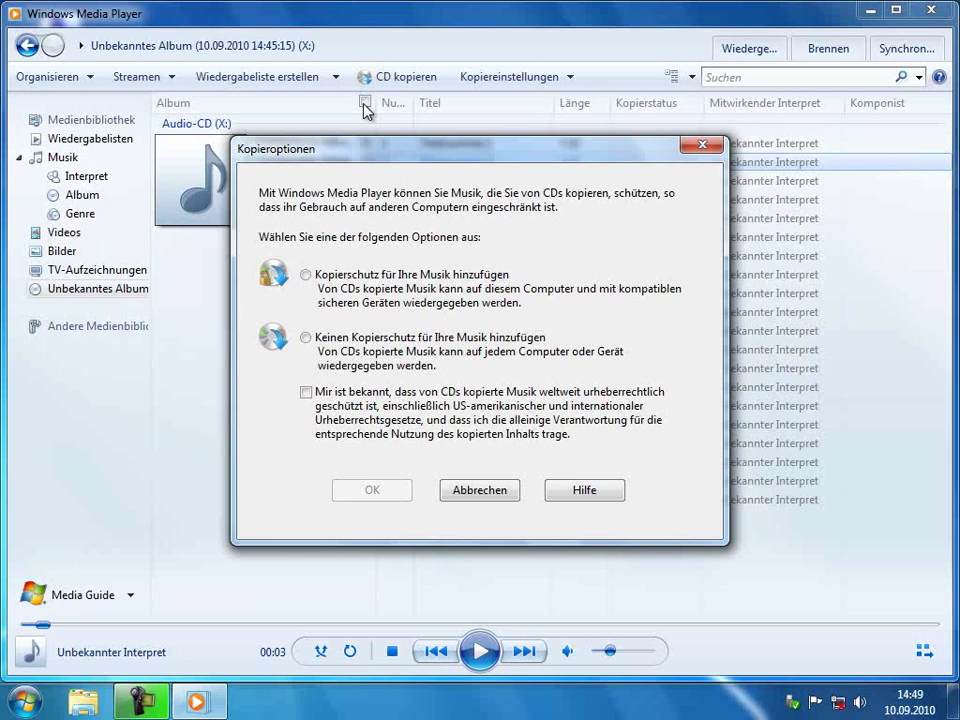
click(326, 341)
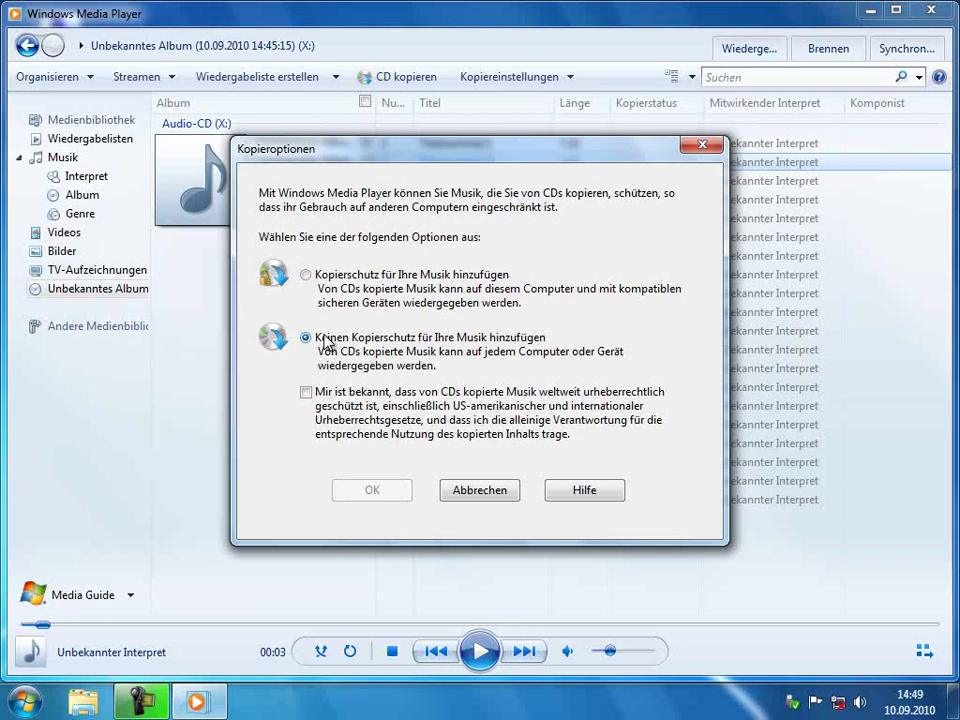
click(307, 394)
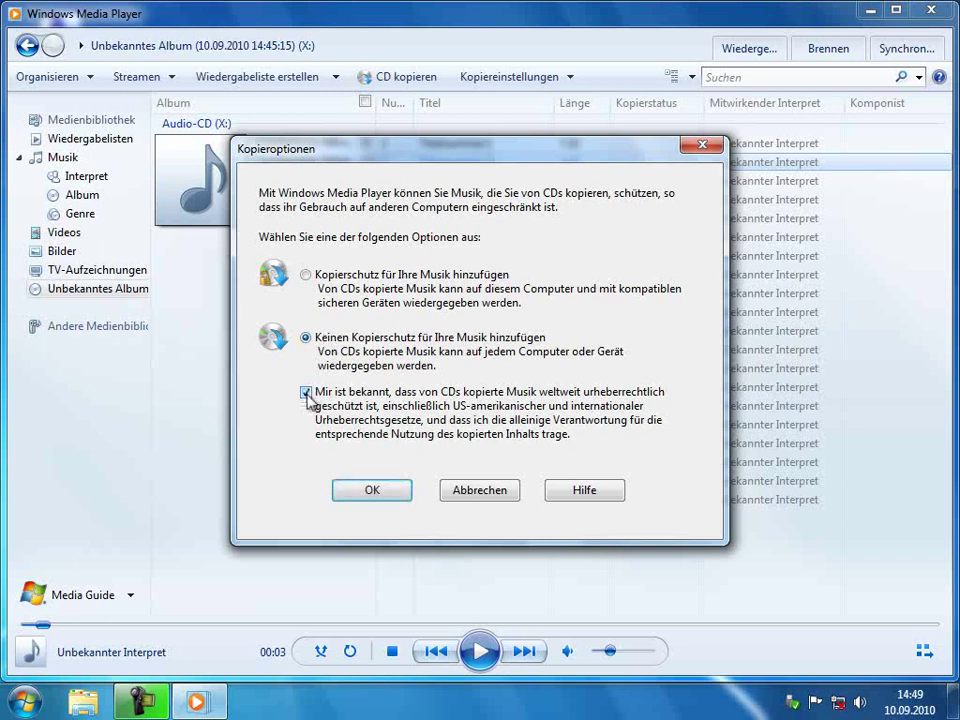
click(374, 490)
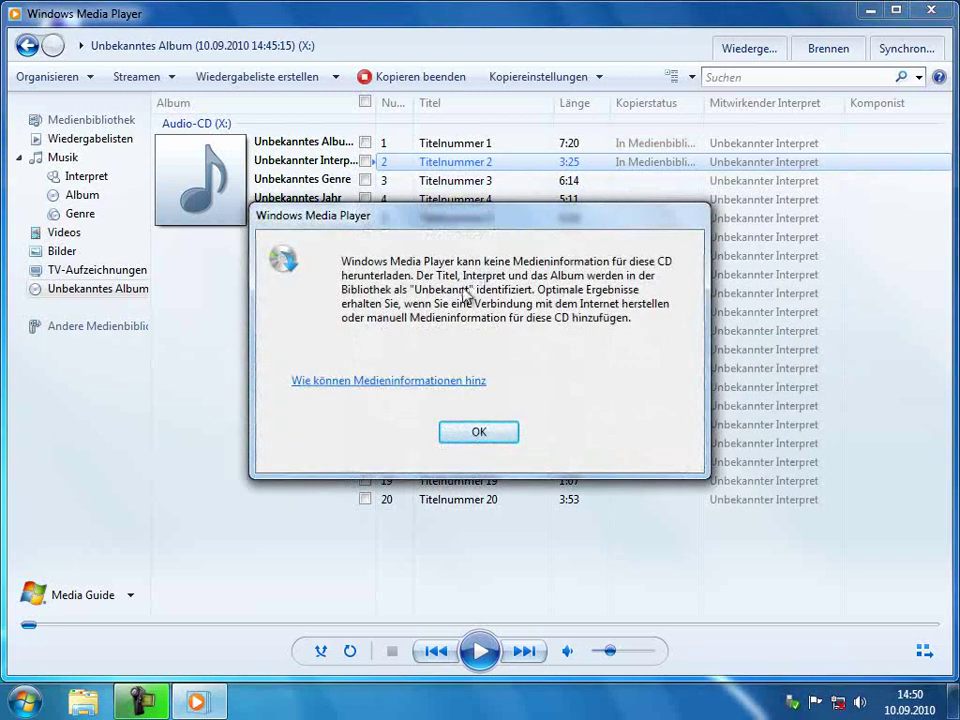
click(463, 436)
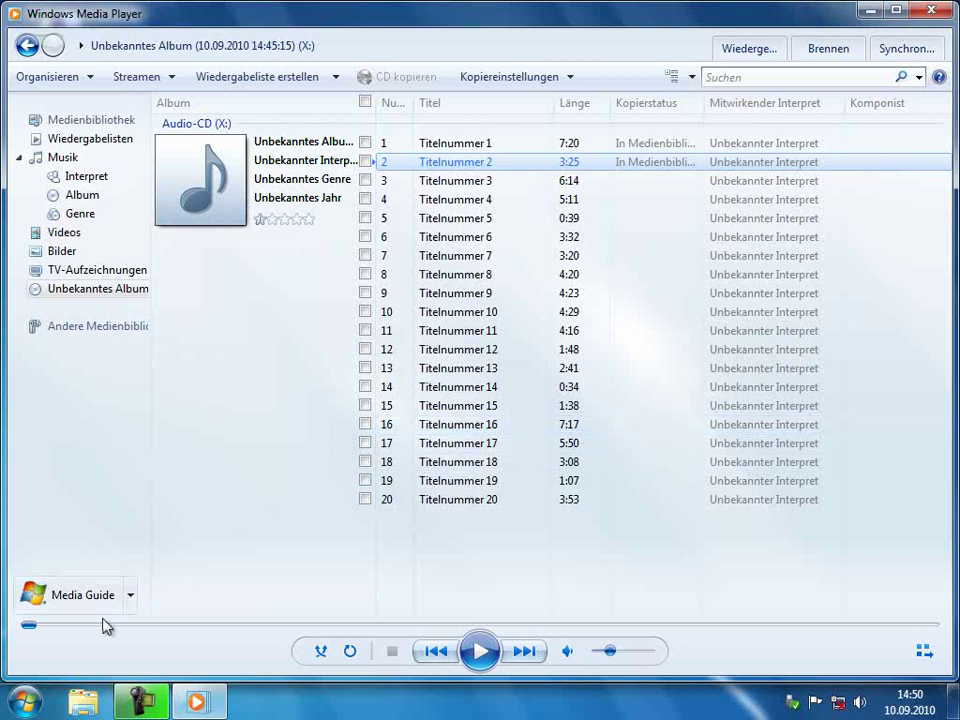
In Windows Explorer, go to the Unbekanntes Album folder under Unbekannter Interpret in the Musik library and select 01 Titelnummer 1 to check its file type
right_click(25, 705)
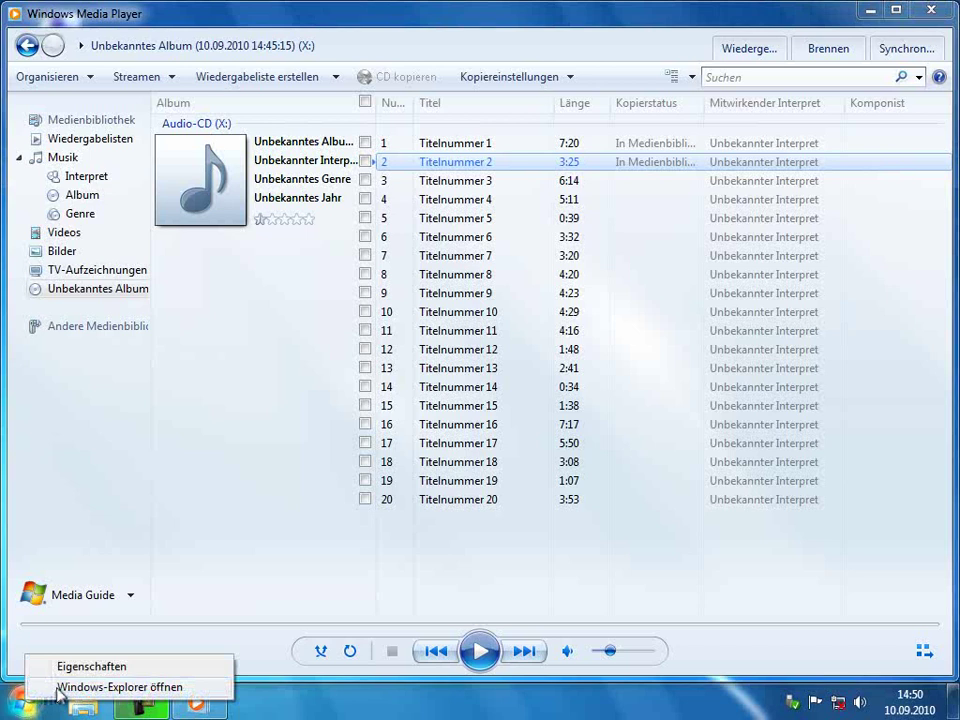
click(58, 689)
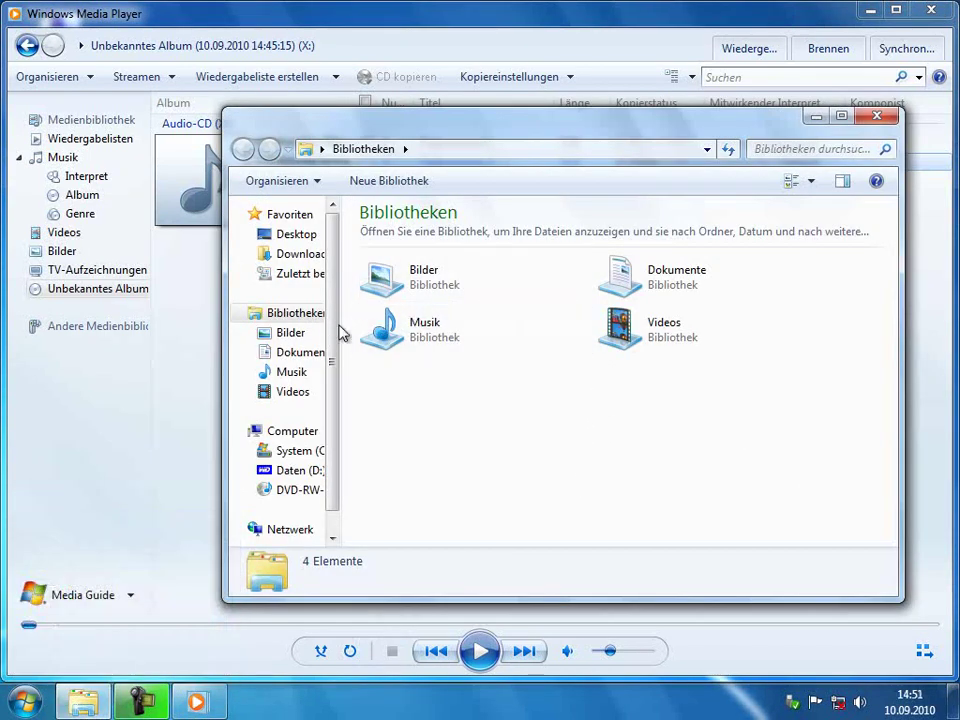
double_click(395, 347)
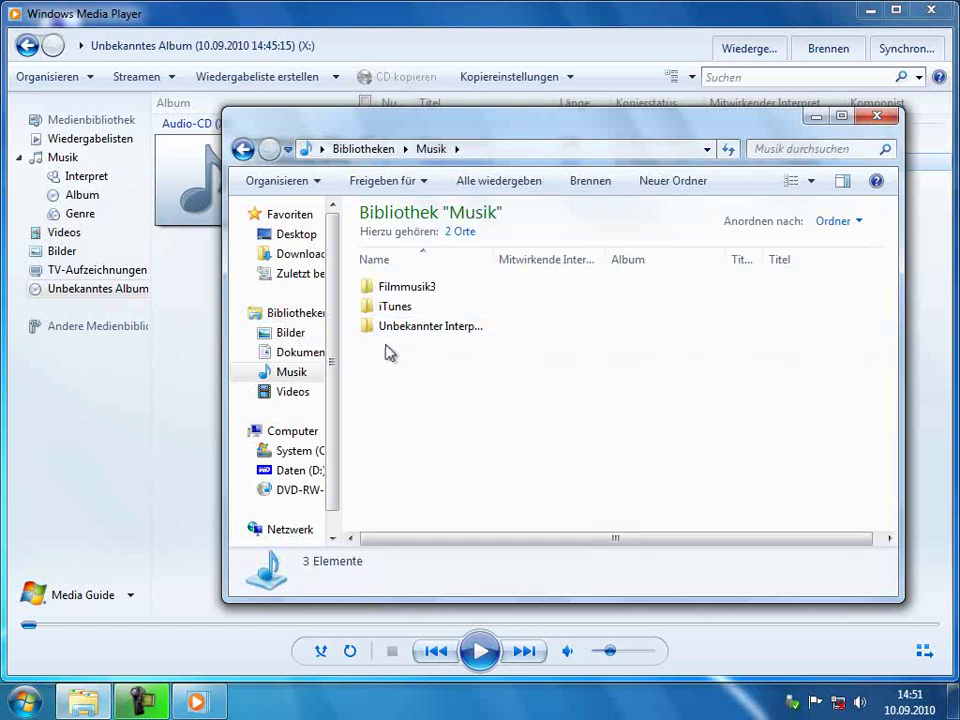
click(391, 338)
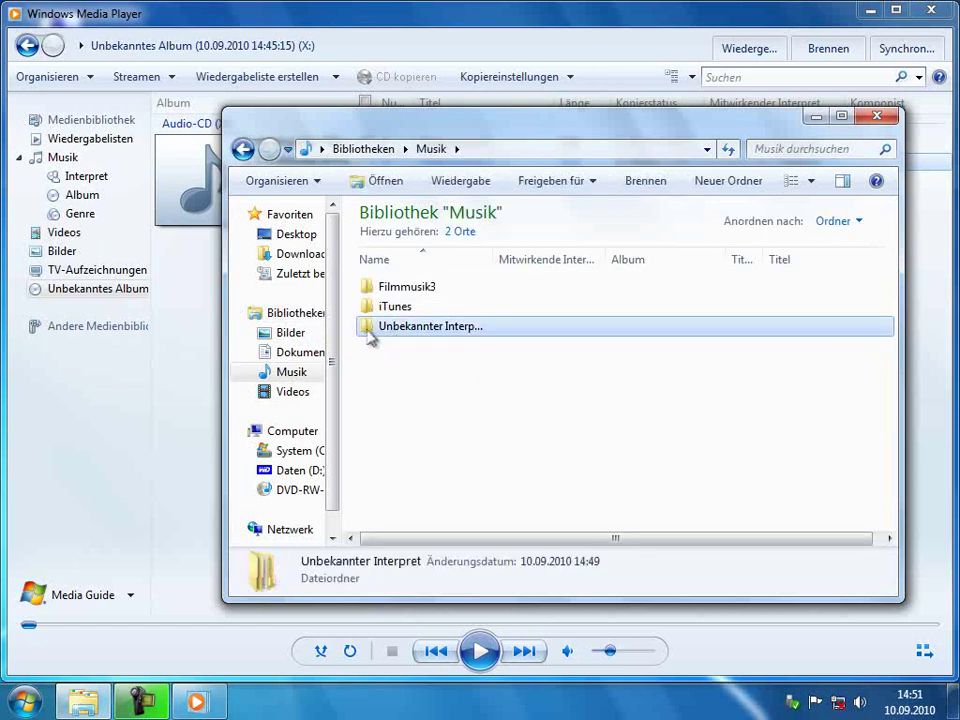
double_click(372, 337)
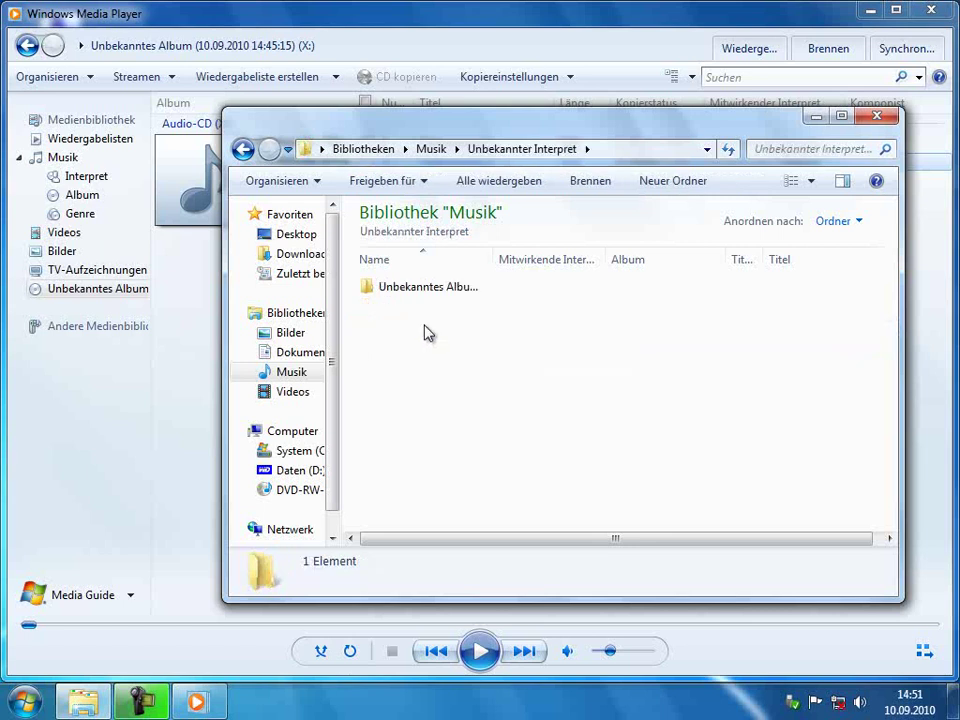
double_click(368, 286)
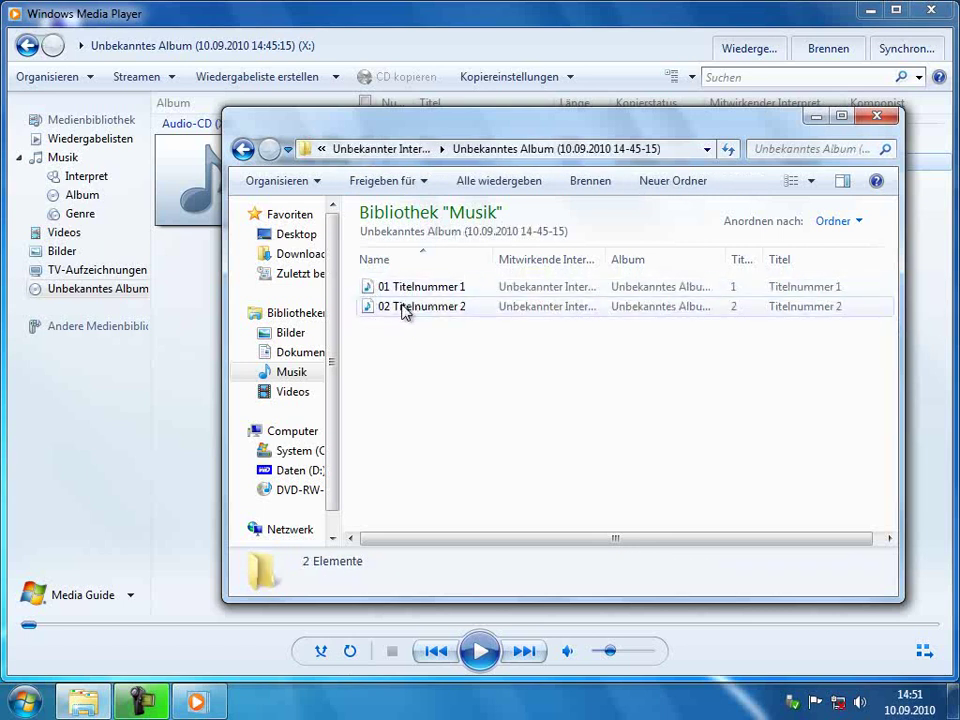
click(401, 287)
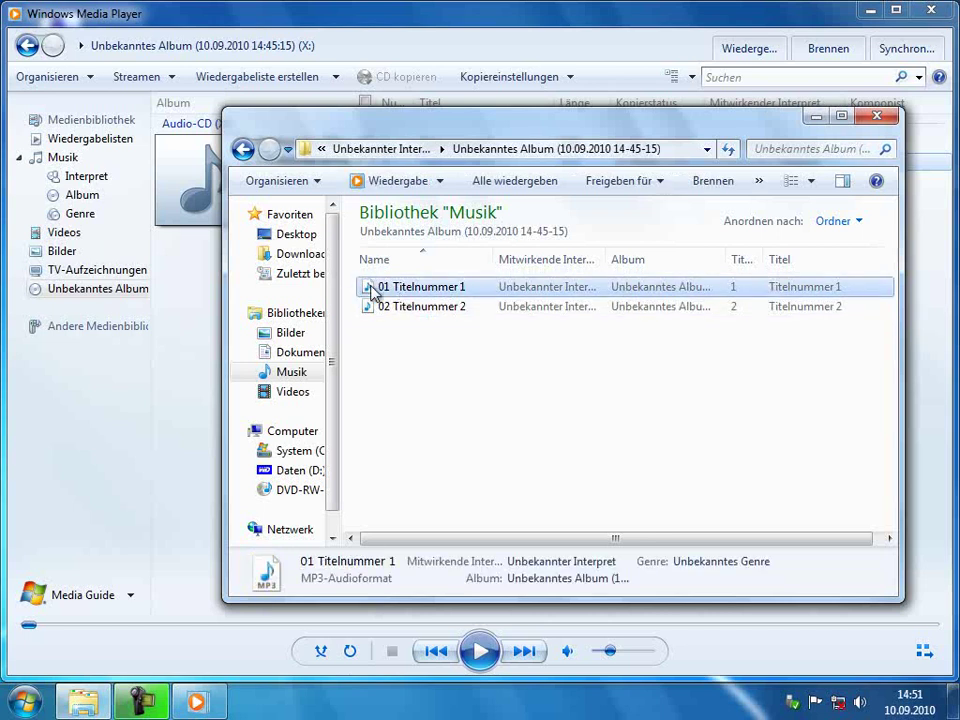